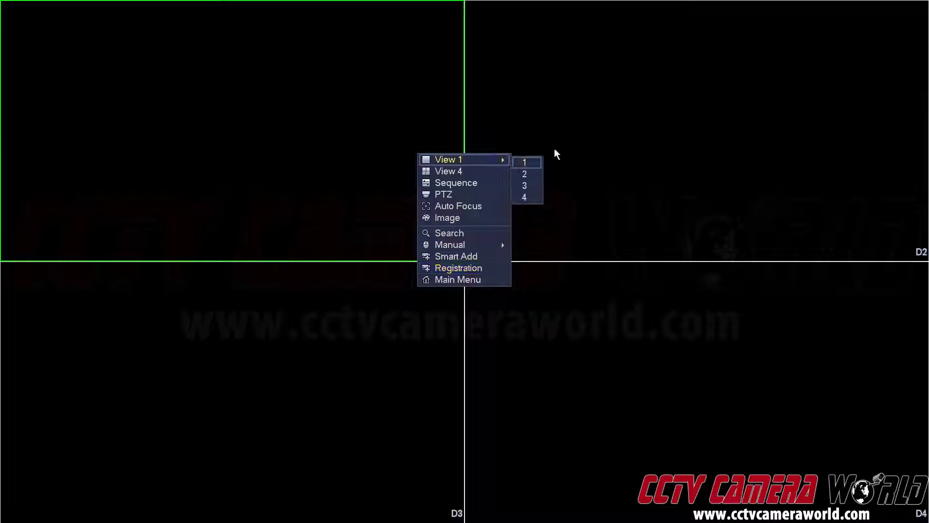
Go from the live-view right-click menu through Main Menu to SETTING > CAMERA > REGISTRATION.
right_click(377, 104)
click(450, 219)
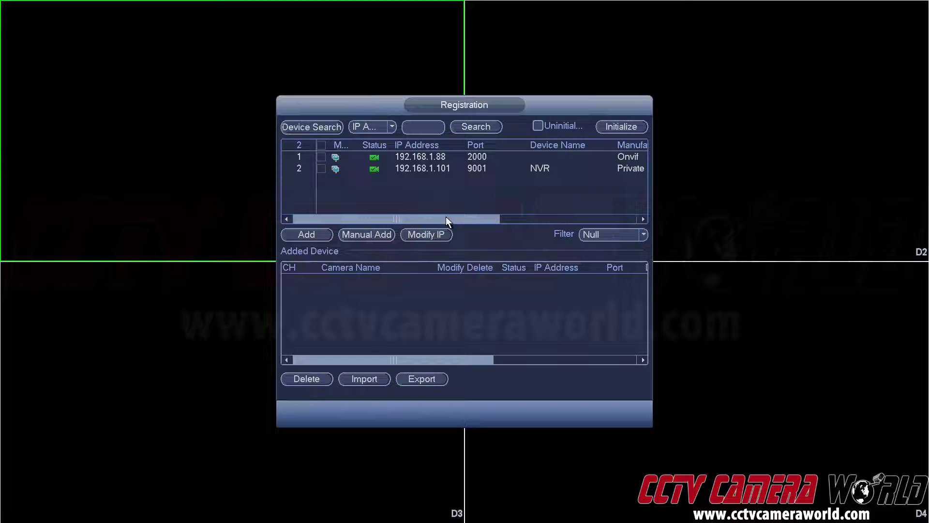
right_click(458, 206)
right_click(469, 188)
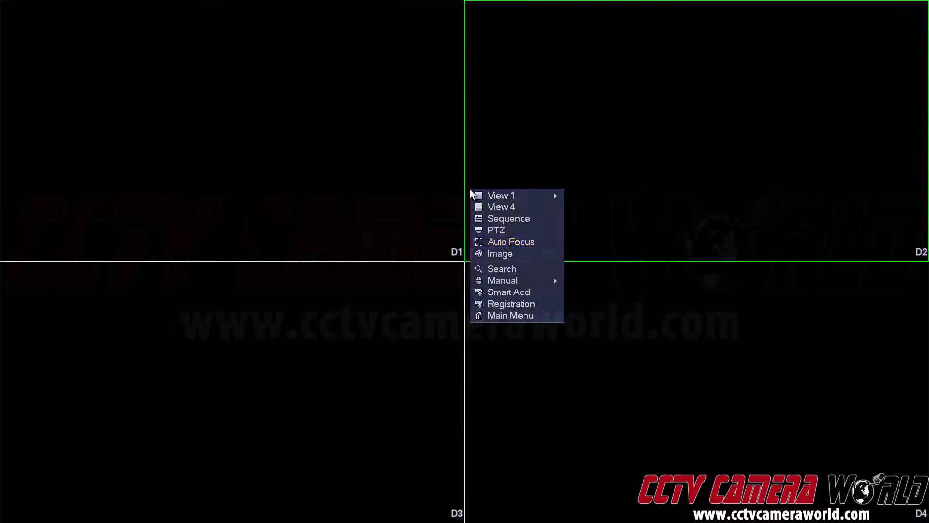
click(517, 315)
click(307, 370)
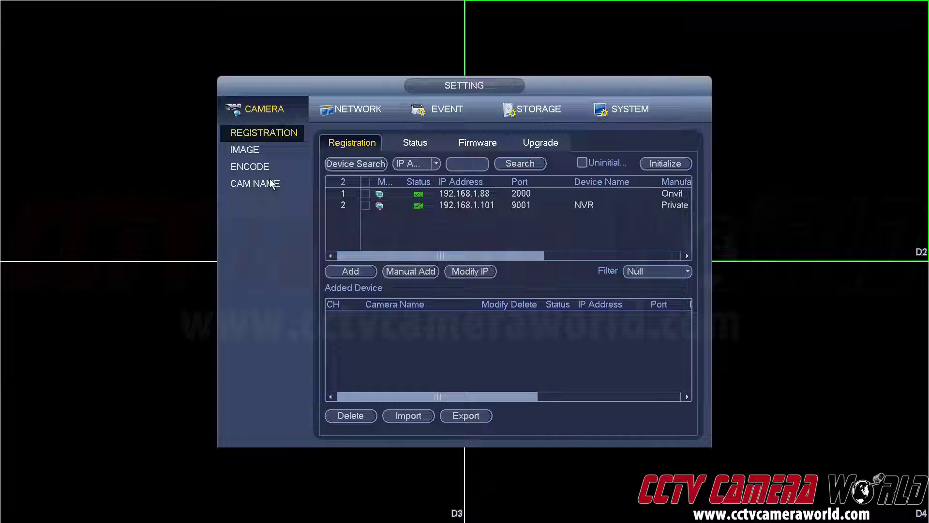
Run Device Search and add the Onvif camera at 192.168.1.88 to channel D1.
click(362, 190)
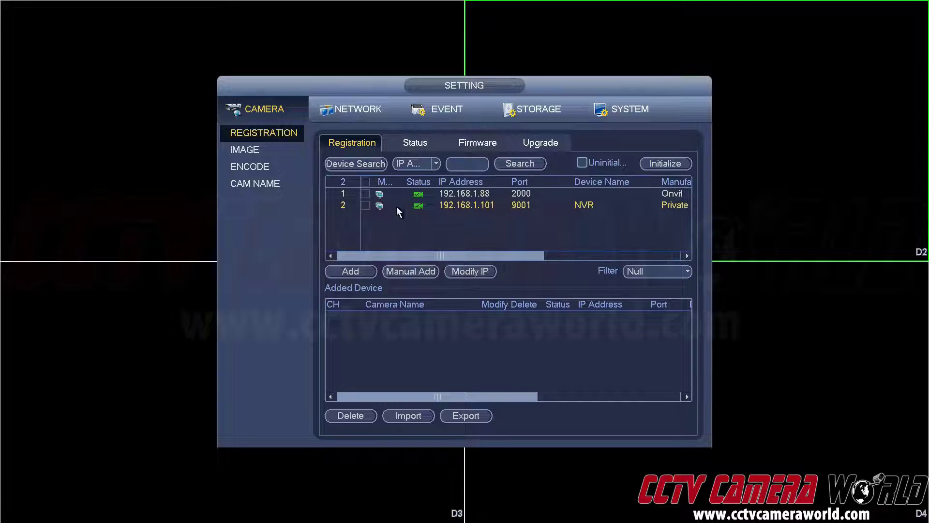
click(369, 167)
click(366, 193)
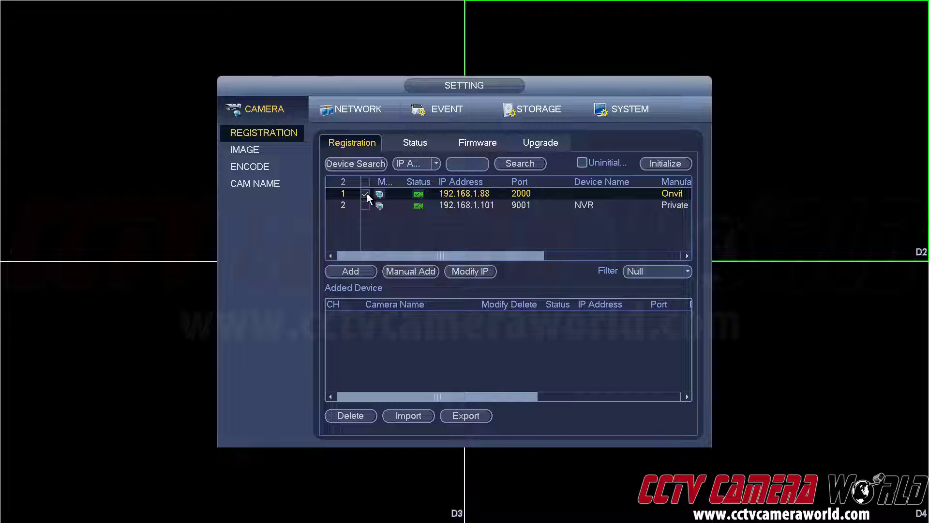
click(366, 272)
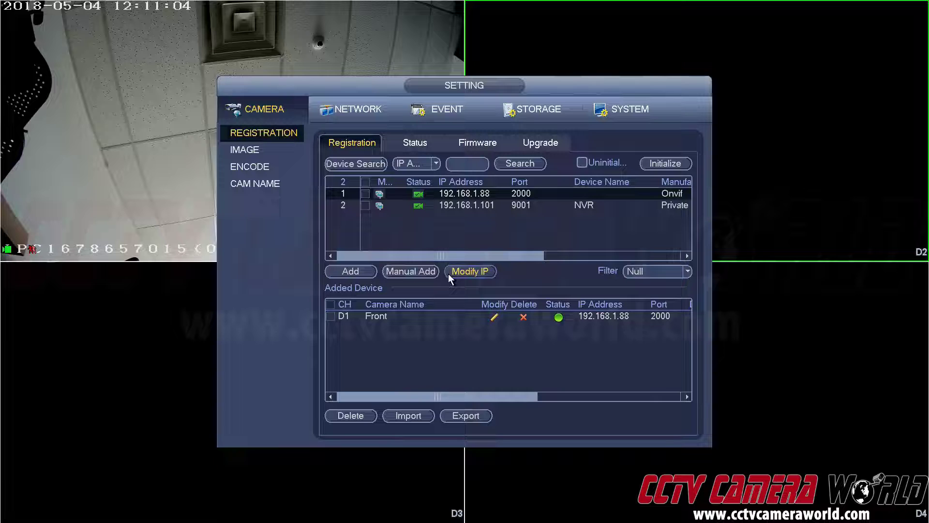
Delete the auto-added D1 camera and start a Manual Add entry with manufacturer Onvif.
click(522, 317)
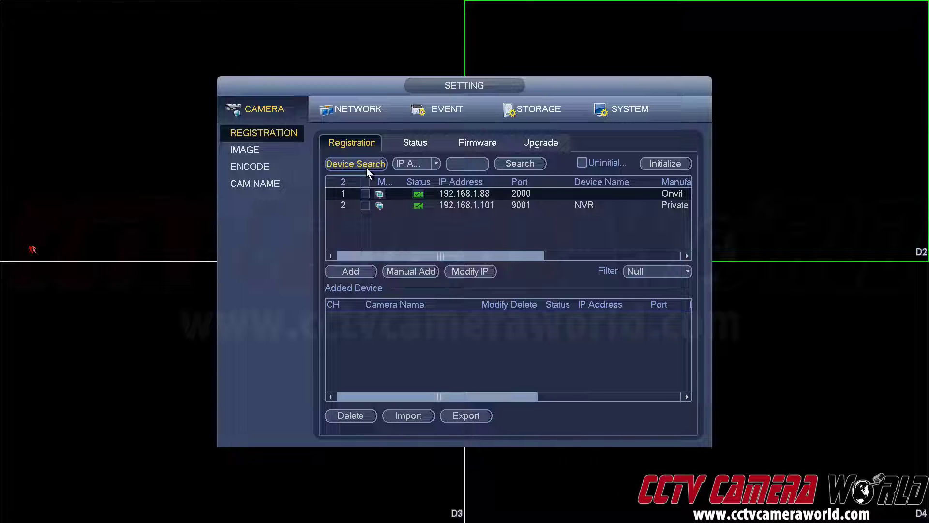
click(423, 273)
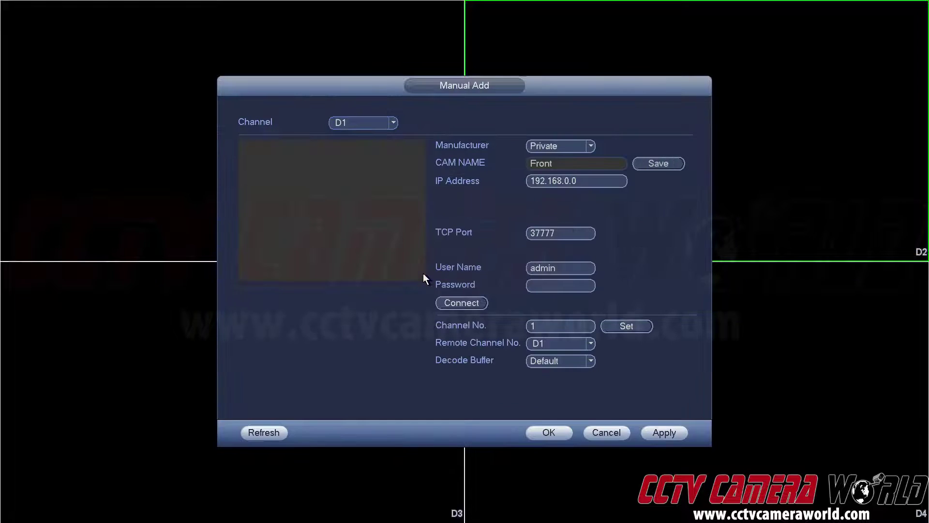
click(572, 148)
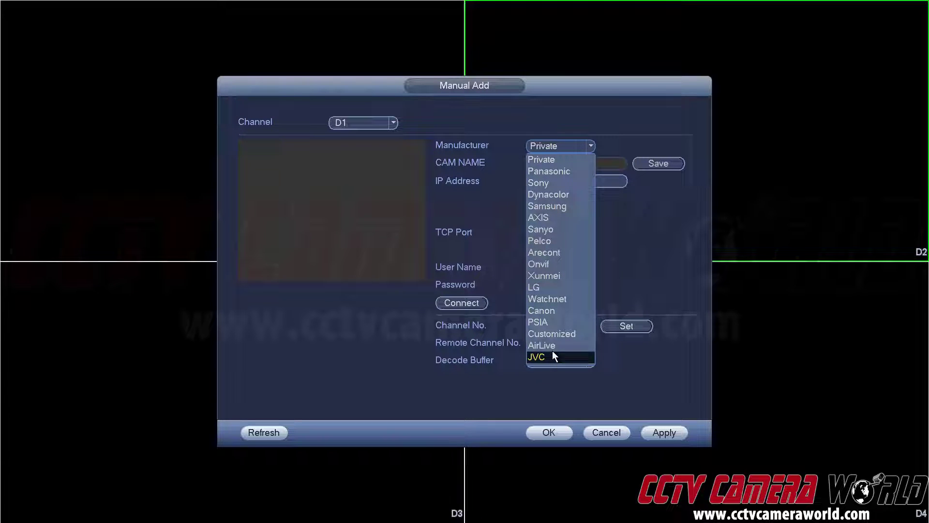
click(539, 265)
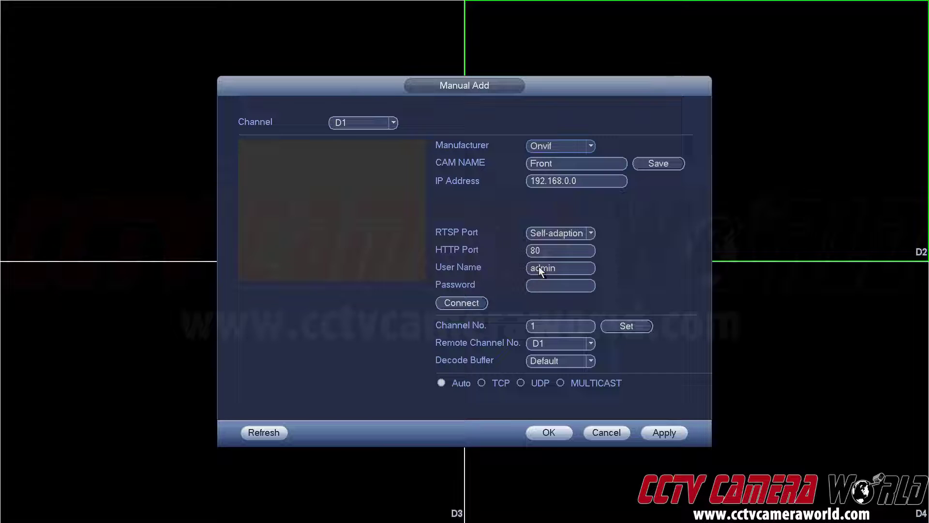
Replace the camera name with 'test' using the on-screen keyboard.
click(562, 165)
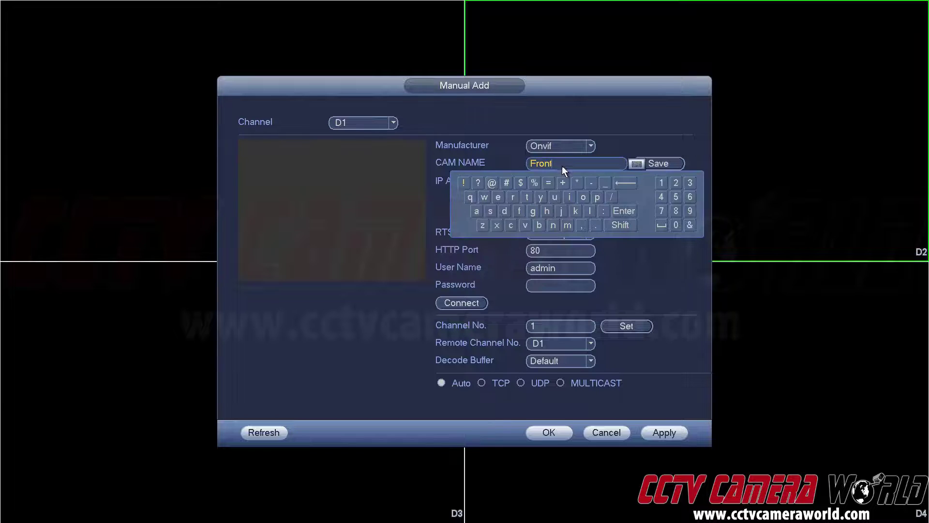
click(617, 185)
click(617, 184)
click(616, 184)
click(616, 184)
click(616, 184)
click(528, 197)
click(498, 197)
click(490, 210)
click(526, 196)
click(609, 130)
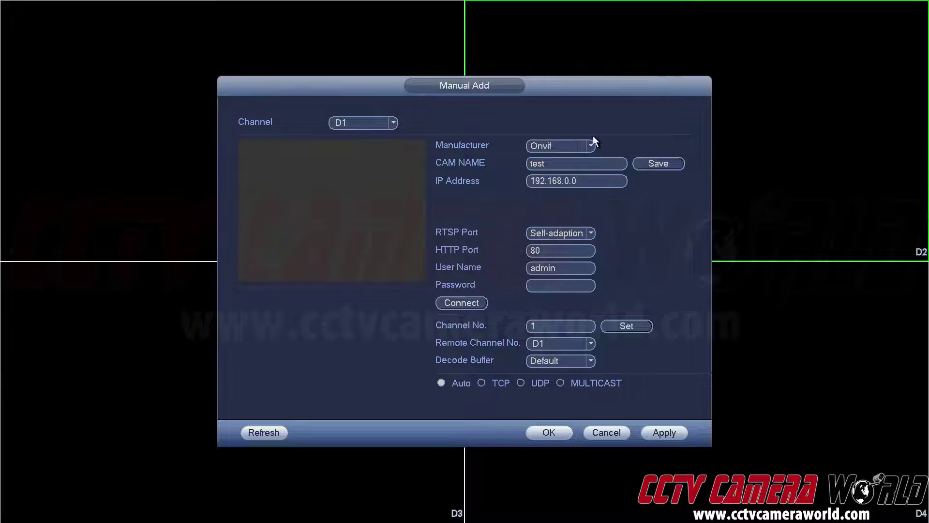
Set the IP address to 192.168.1.88 and confirm it.
click(594, 184)
click(593, 181)
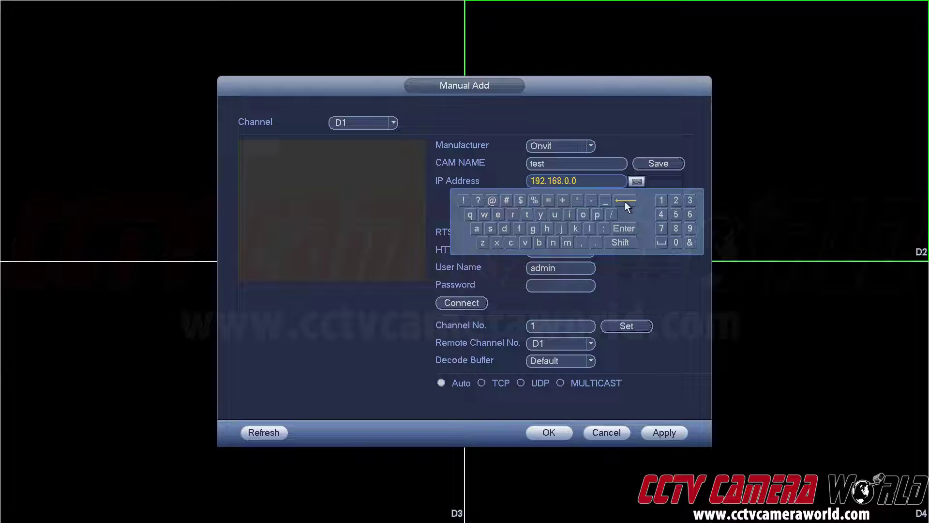
click(626, 201)
click(625, 201)
click(676, 228)
click(675, 228)
click(610, 130)
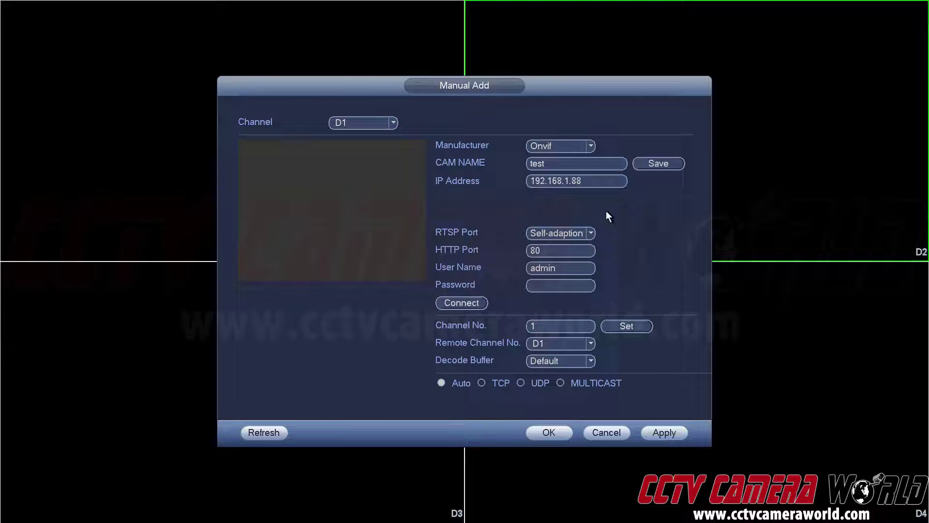
click(575, 186)
click(584, 220)
Change the HTTP port to 2000.
click(549, 251)
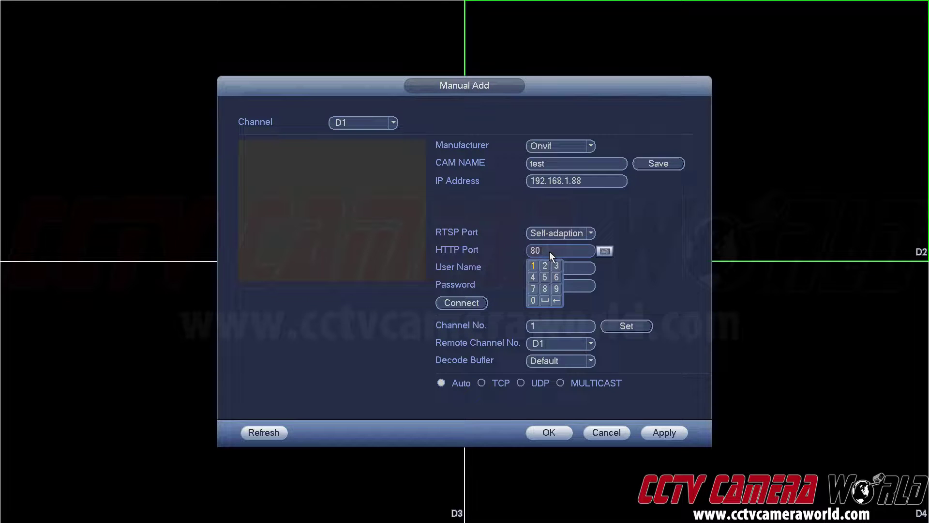
click(557, 300)
click(557, 301)
click(533, 300)
click(533, 300)
click(533, 300)
click(532, 300)
click(565, 267)
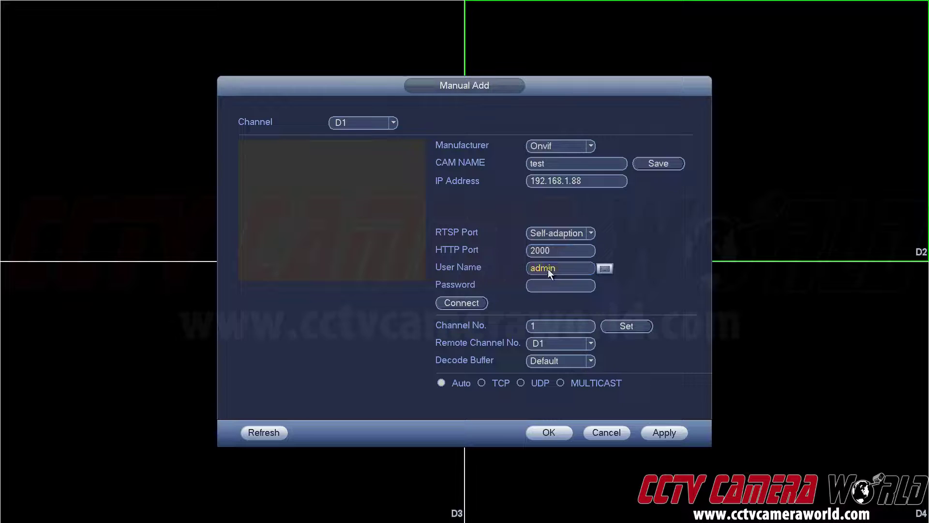
Enter the camera's login password.
click(556, 286)
click(464, 333)
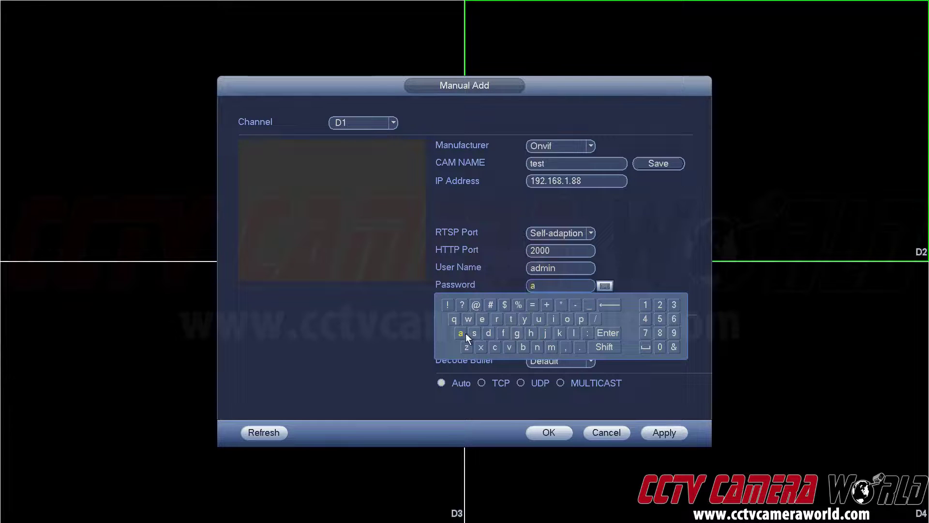
click(488, 332)
click(551, 346)
click(553, 319)
click(537, 346)
click(615, 256)
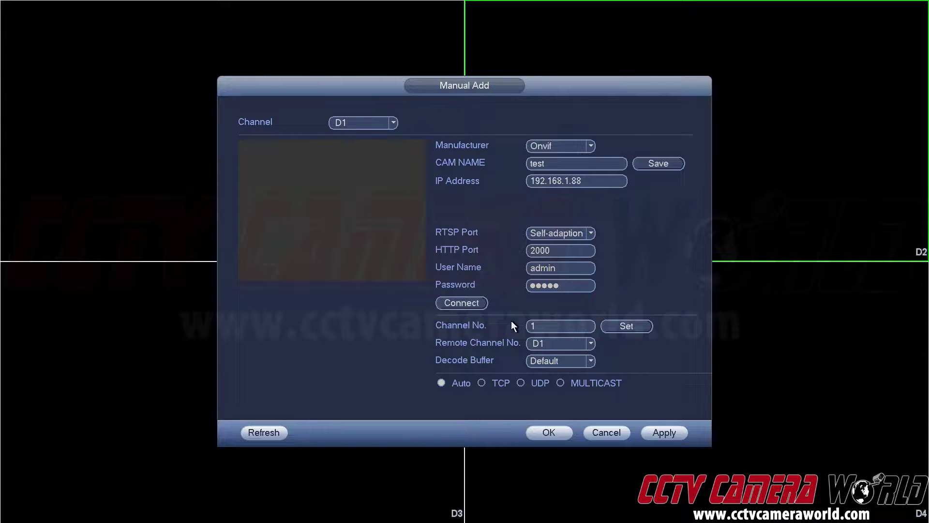
Keep Channel No. 1 and apply the manual camera settings.
click(545, 325)
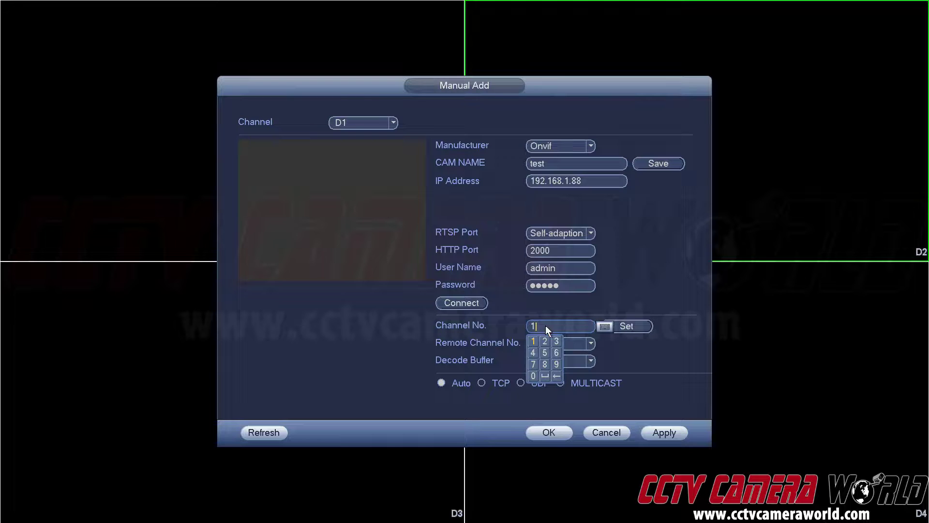
click(637, 291)
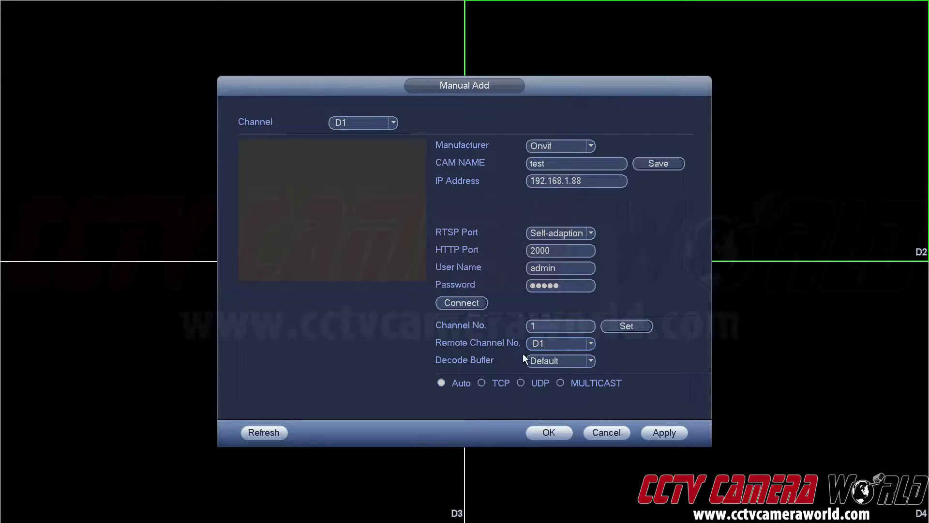
mouse_move(537, 327)
click(659, 433)
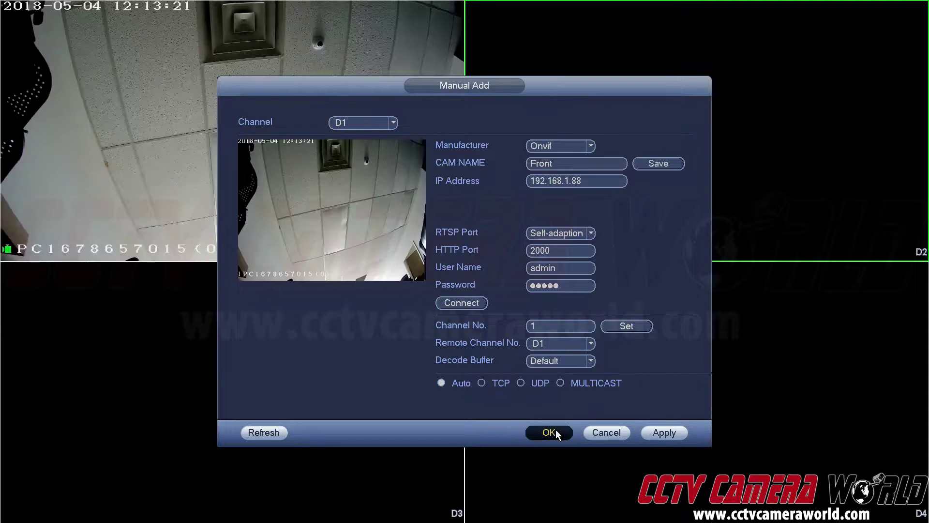
Save the camera entry, rename the D1 camera to 123, apply, and return to Registration.
click(556, 431)
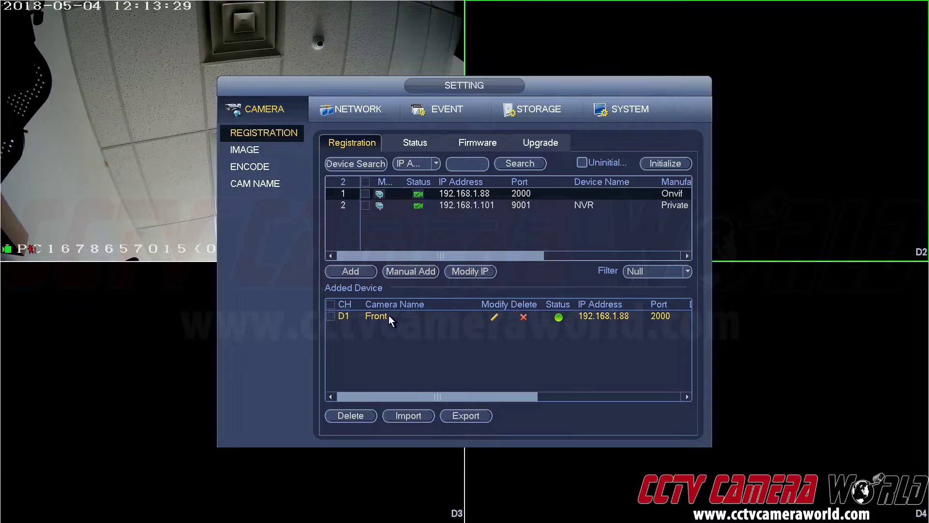
click(263, 187)
click(395, 165)
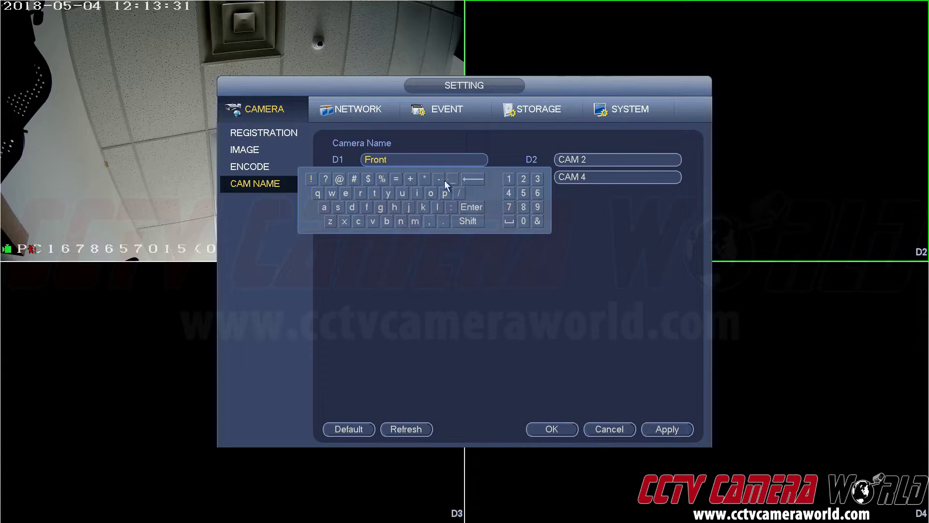
click(477, 180)
click(477, 180)
click(477, 180)
click(477, 179)
click(477, 179)
click(507, 179)
click(523, 179)
click(537, 178)
click(541, 345)
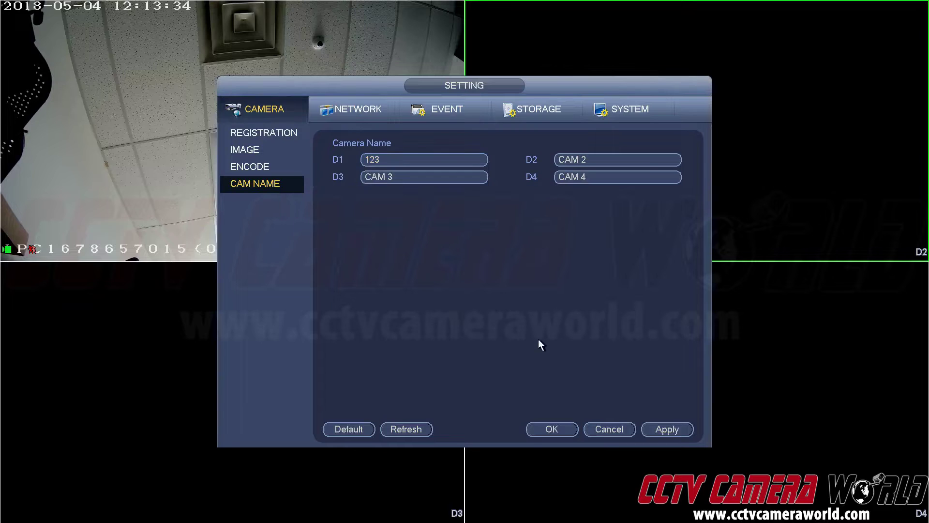
click(668, 430)
click(269, 135)
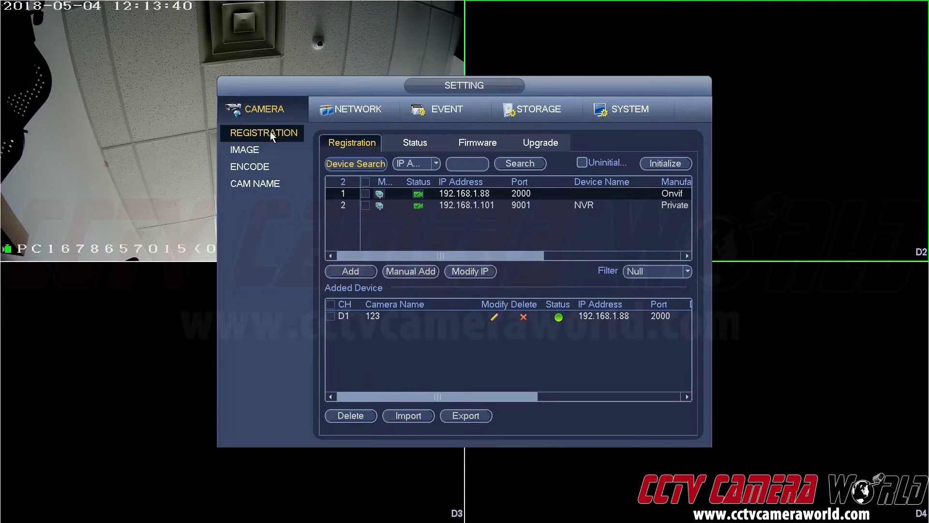
Exit settings, check D1 in the Registration dialog, then close it to the live view.
right_click(435, 364)
click(380, 193)
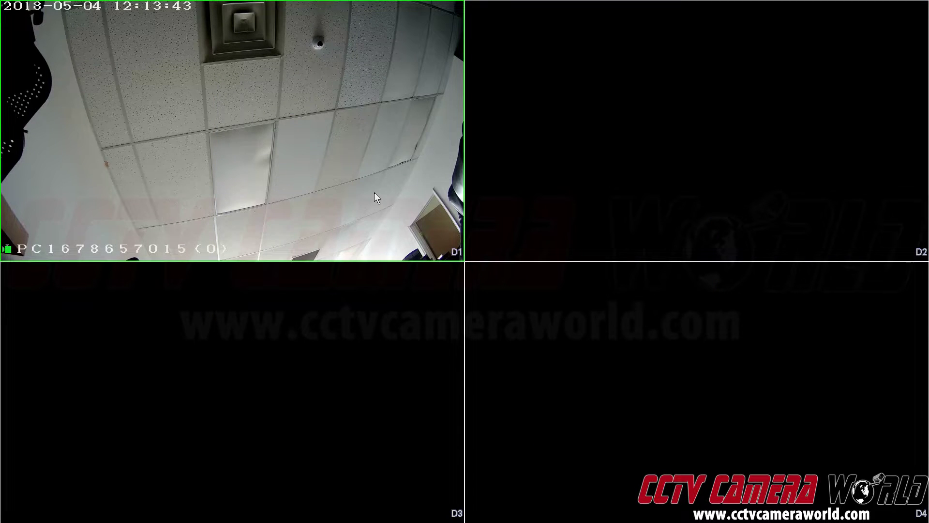
right_click(302, 207)
click(347, 321)
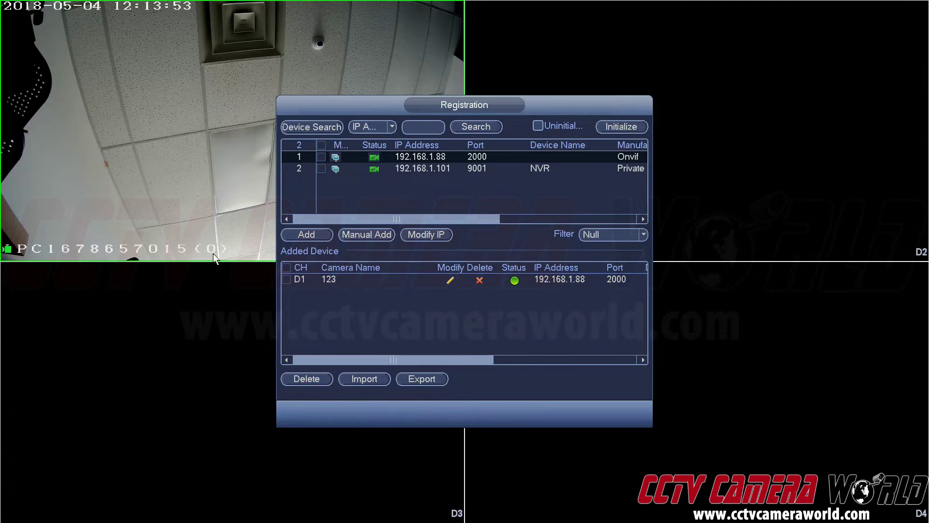
click(290, 173)
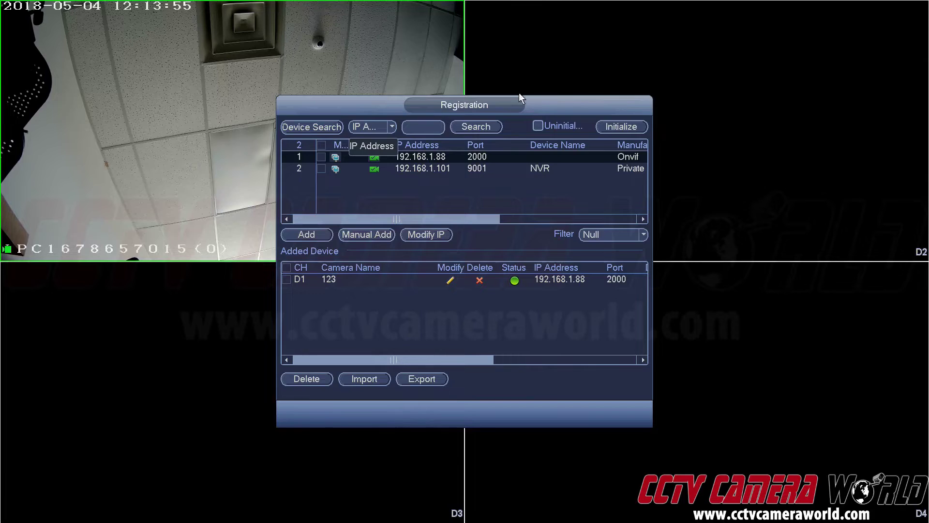
right_click(237, 100)
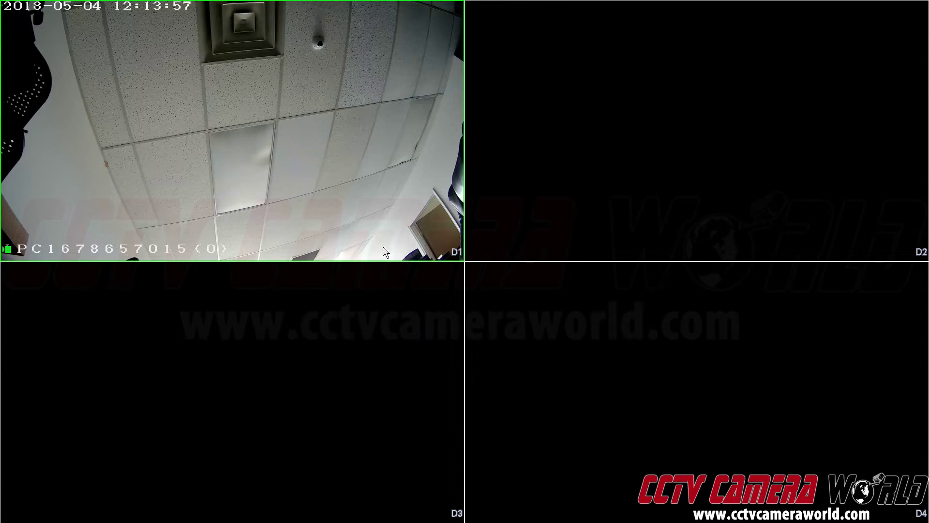